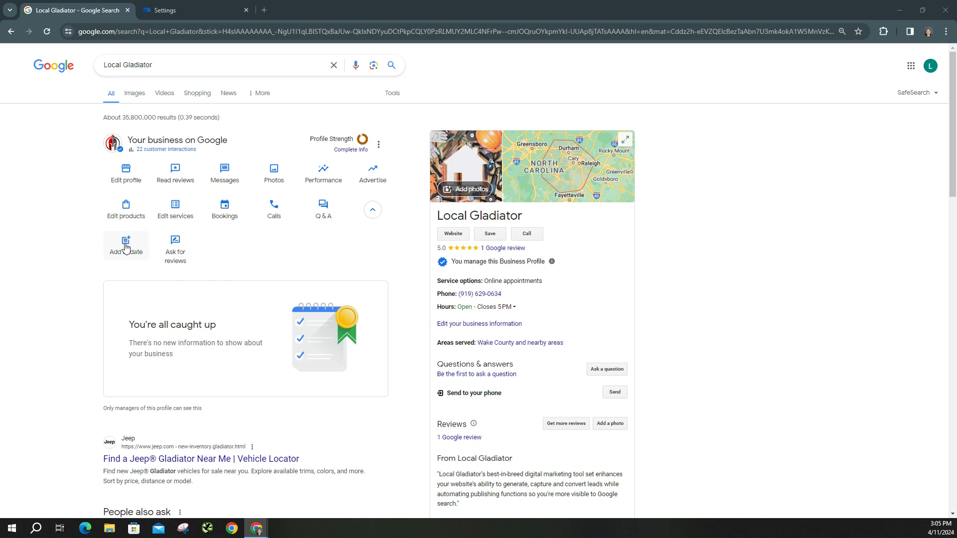
Start a new general update post and list its optional button choices.
click(125, 248)
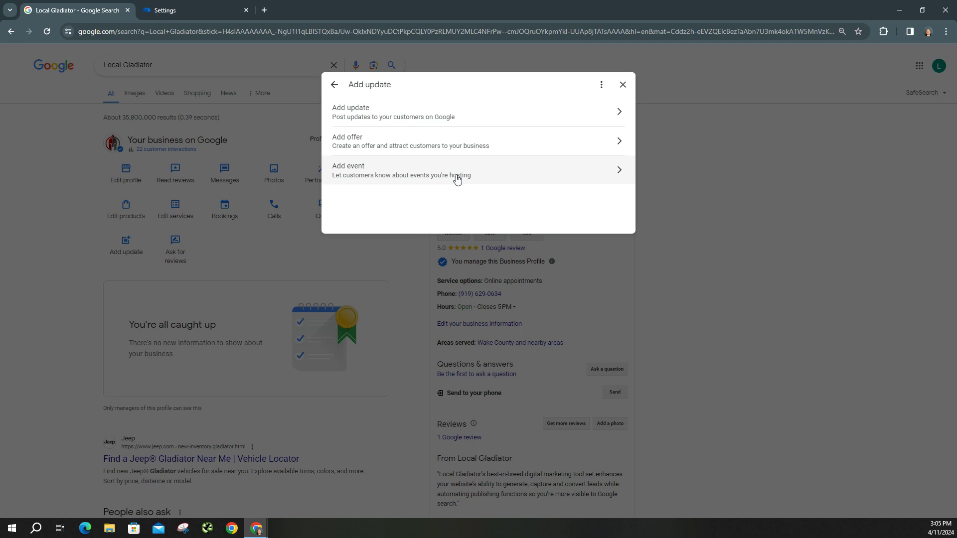
click(483, 117)
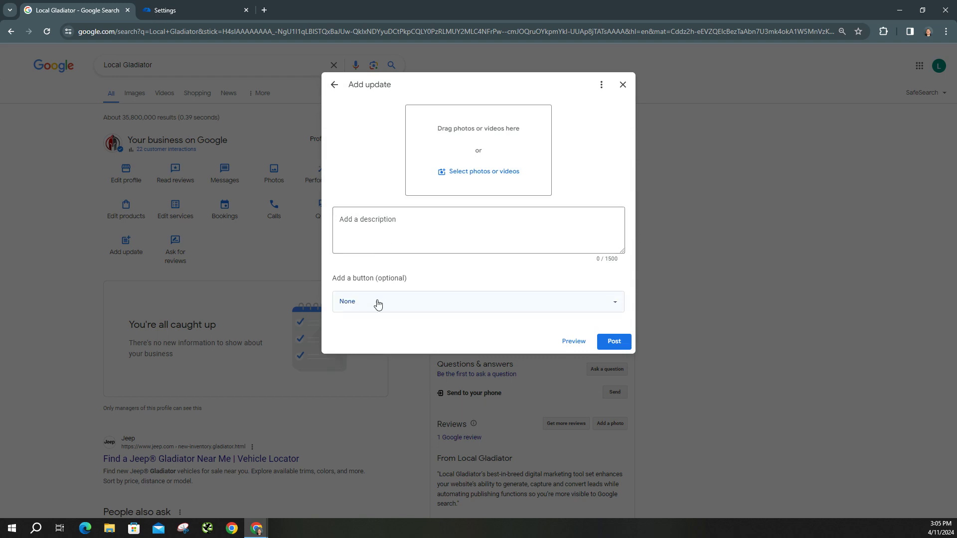
click(378, 302)
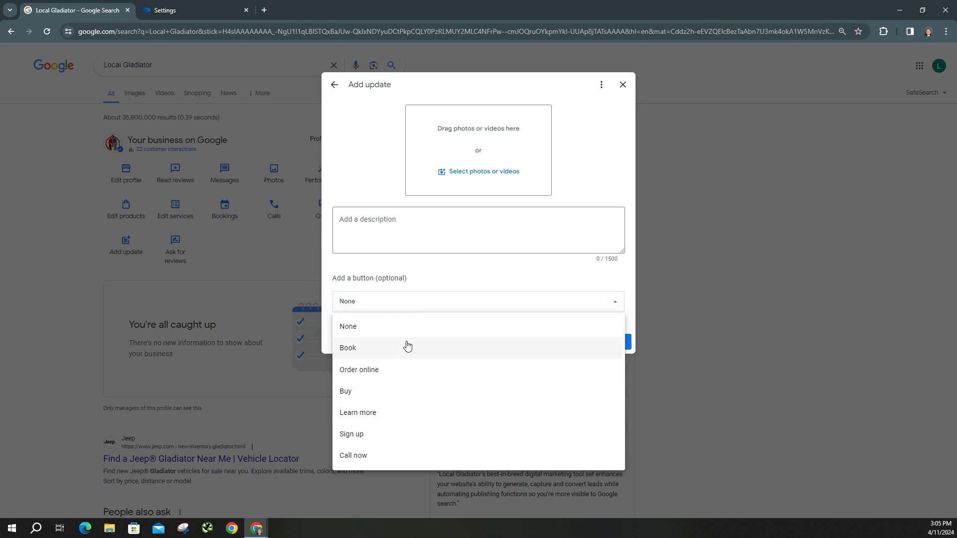
Give the update a Book button, discard that draft, then begin a new offer.
click(405, 346)
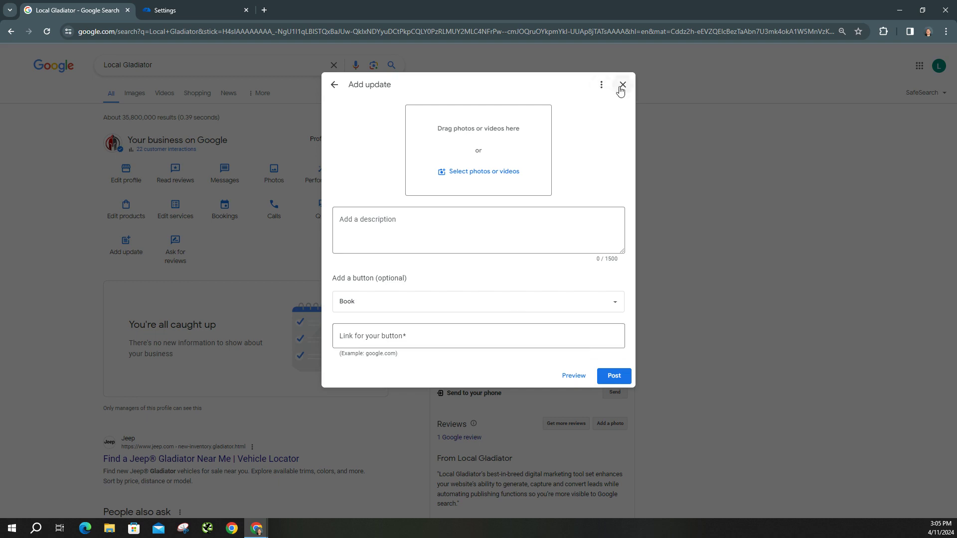
click(334, 86)
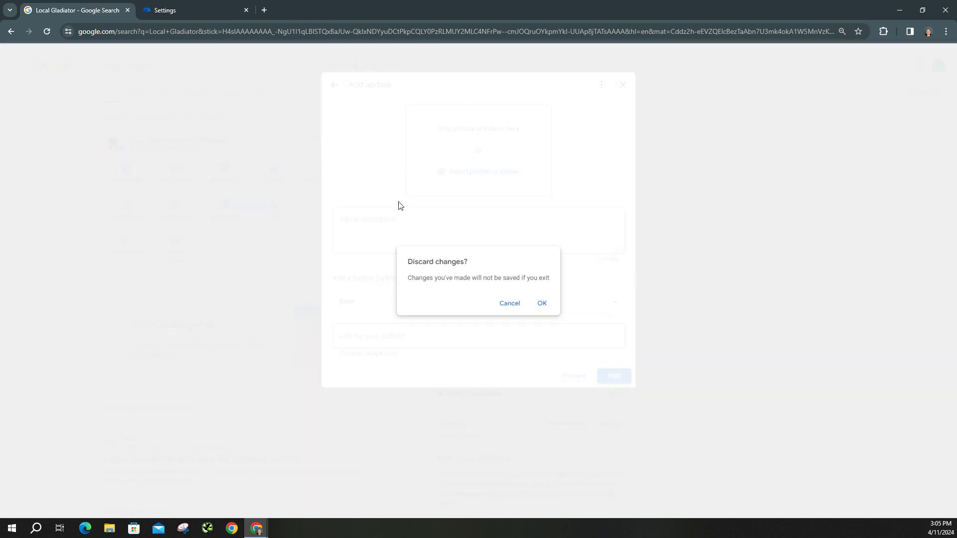
click(543, 304)
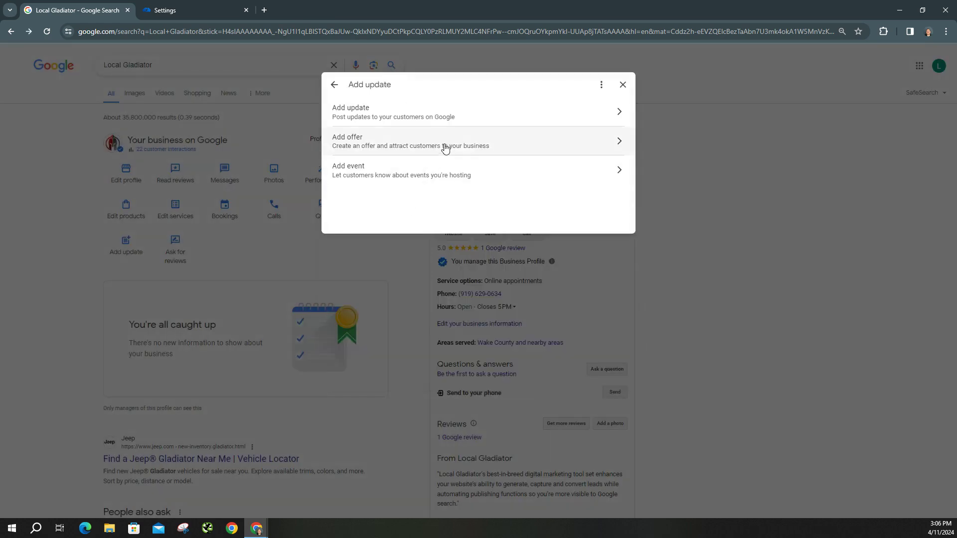
click(497, 145)
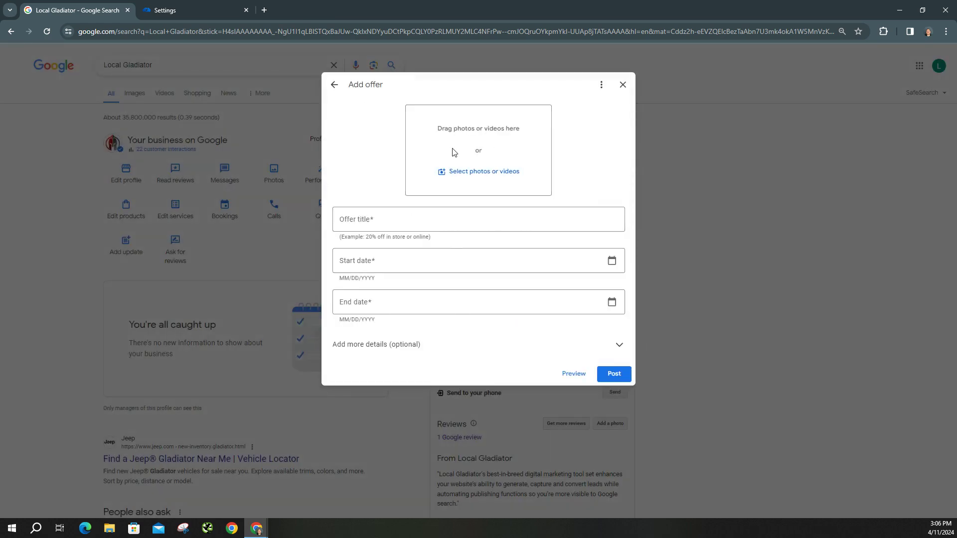
click(403, 259)
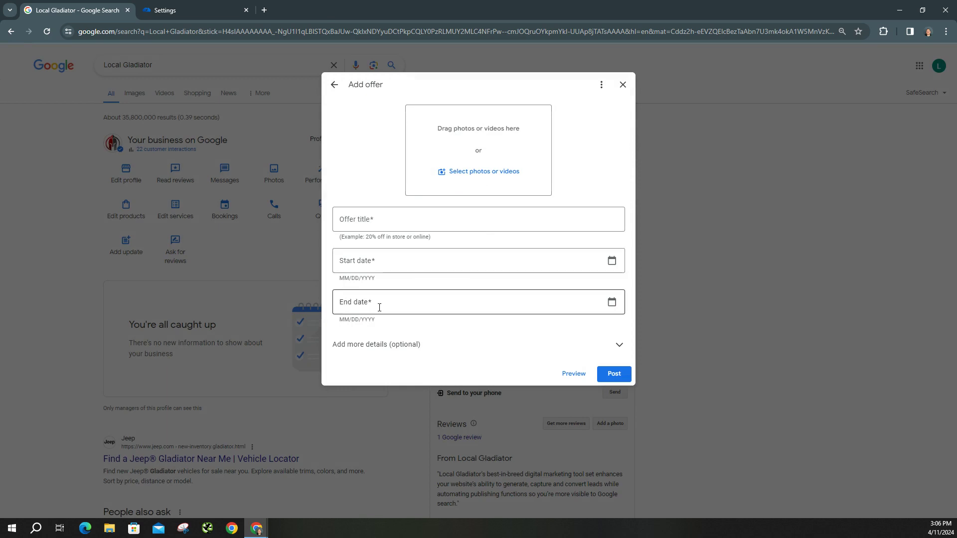
Expand the offer's optional details for coupon code, redemption link and terms.
click(601, 345)
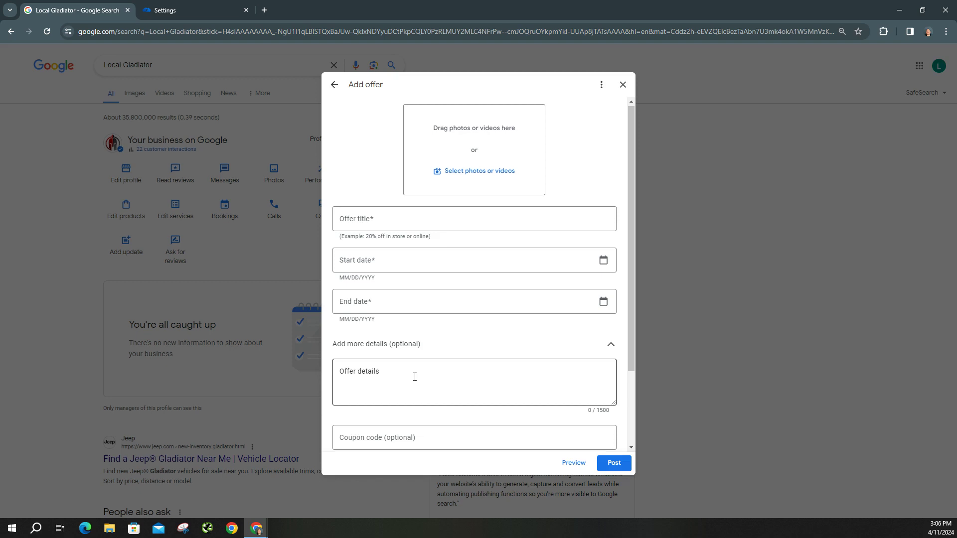
scroll(414, 377, down, 2)
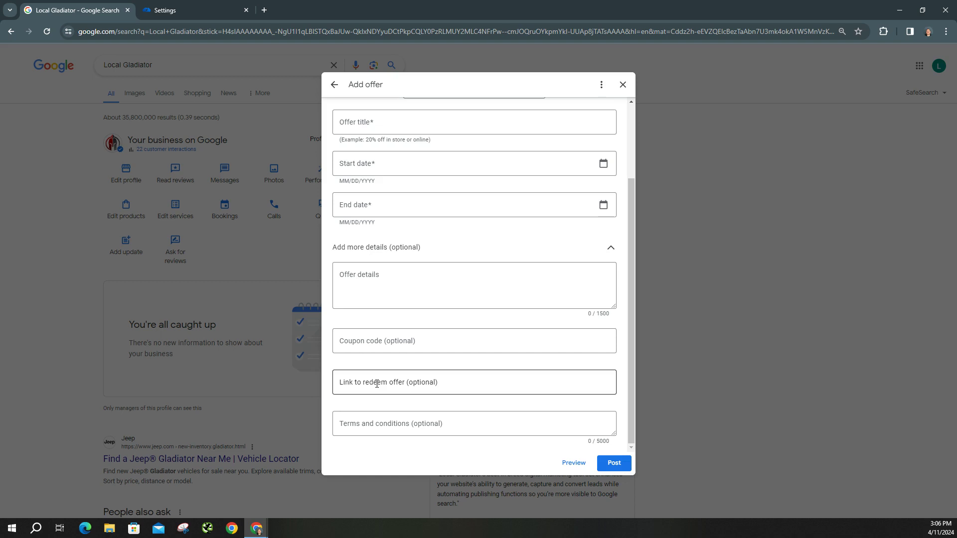
Close the Add offer dialog and confirm discarding the unfinished offer.
click(624, 85)
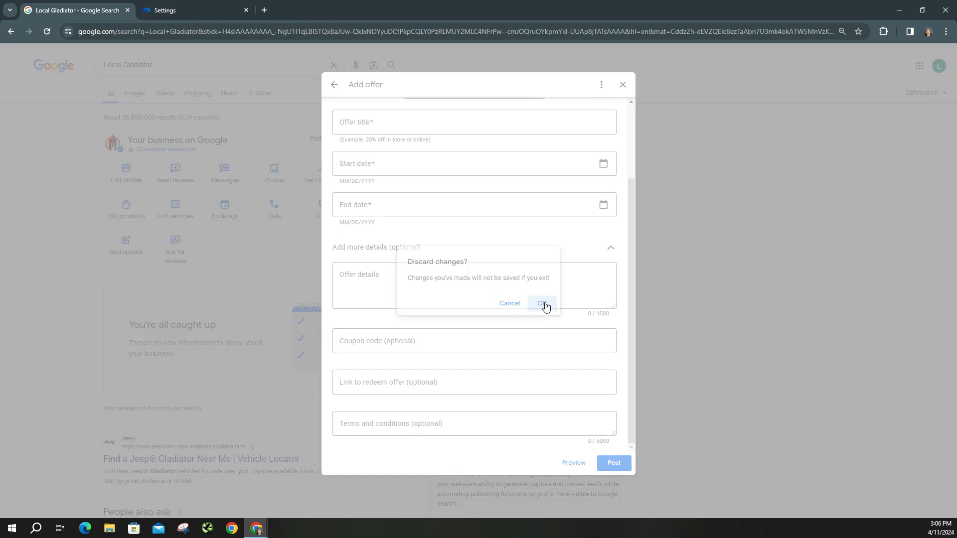
click(542, 303)
scroll(642, 247, down, 1)
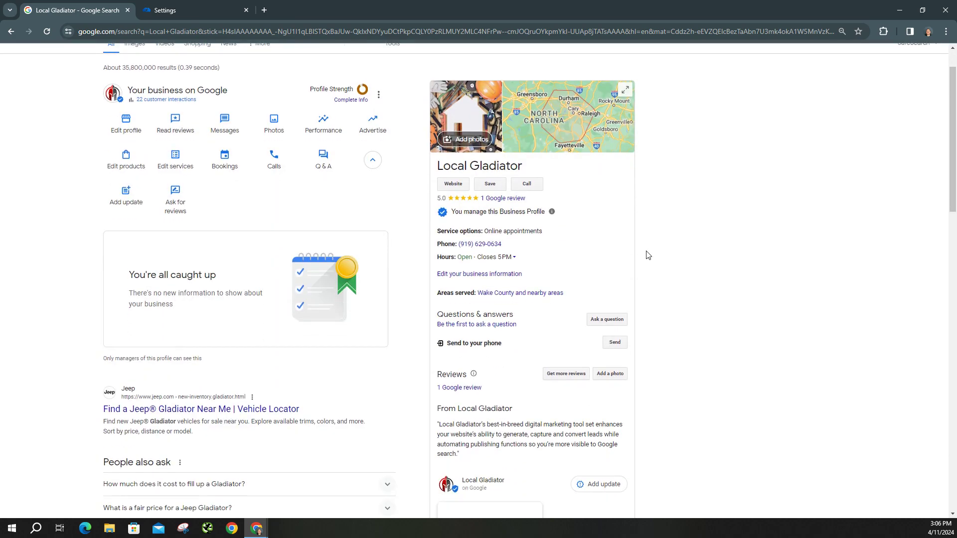
scroll(648, 255, down, 2)
scroll(648, 255, down, 1)
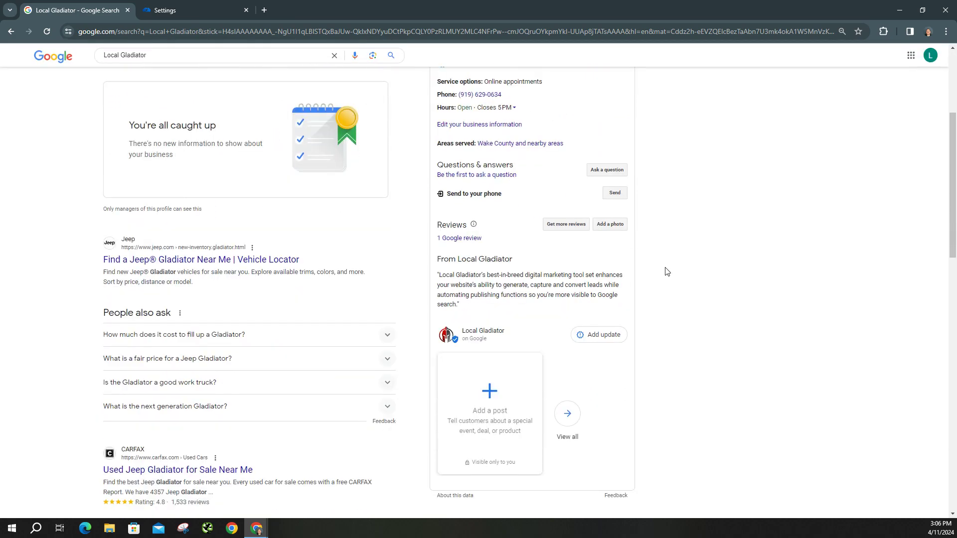
scroll(647, 255, up, 2)
scroll(659, 263, up, 1)
scroll(666, 270, down, 2)
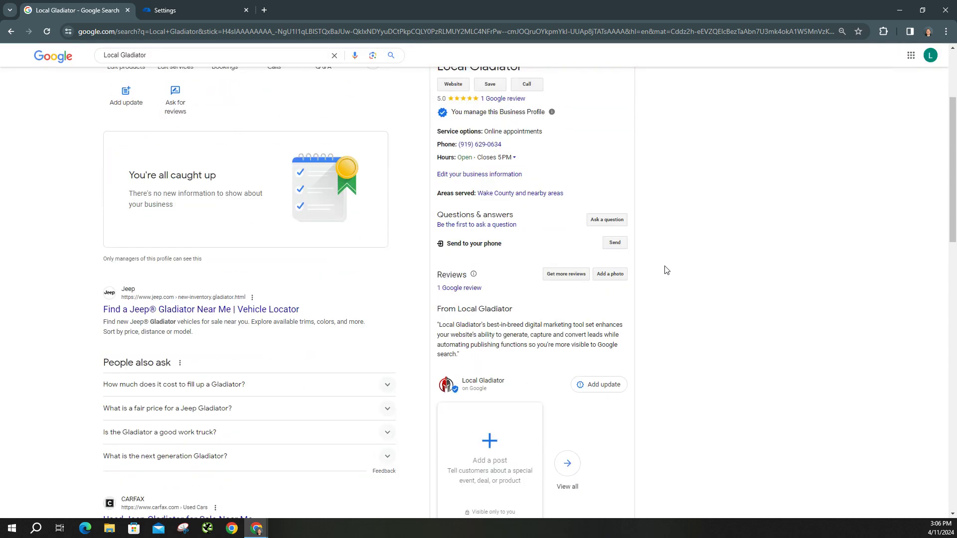
scroll(665, 270, down, 1)
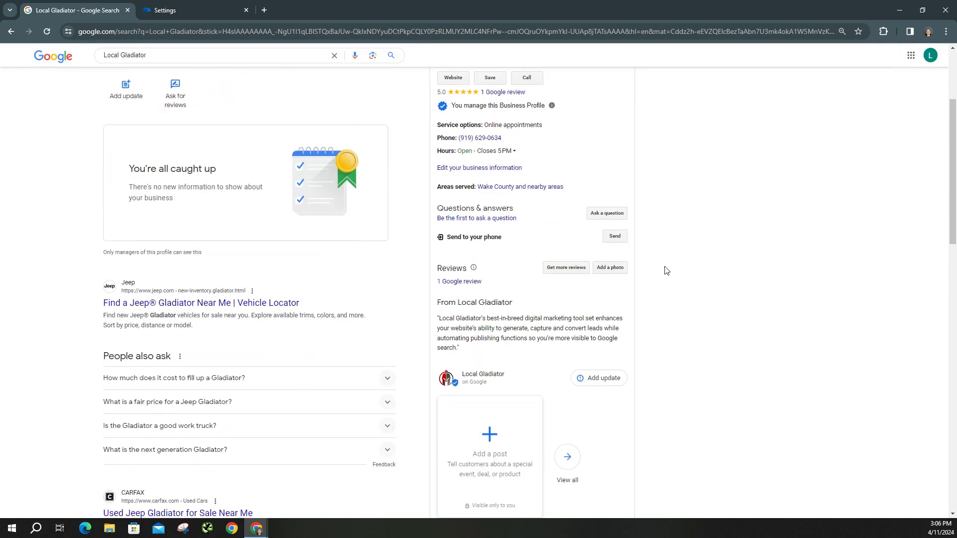
scroll(665, 270, down, 1)
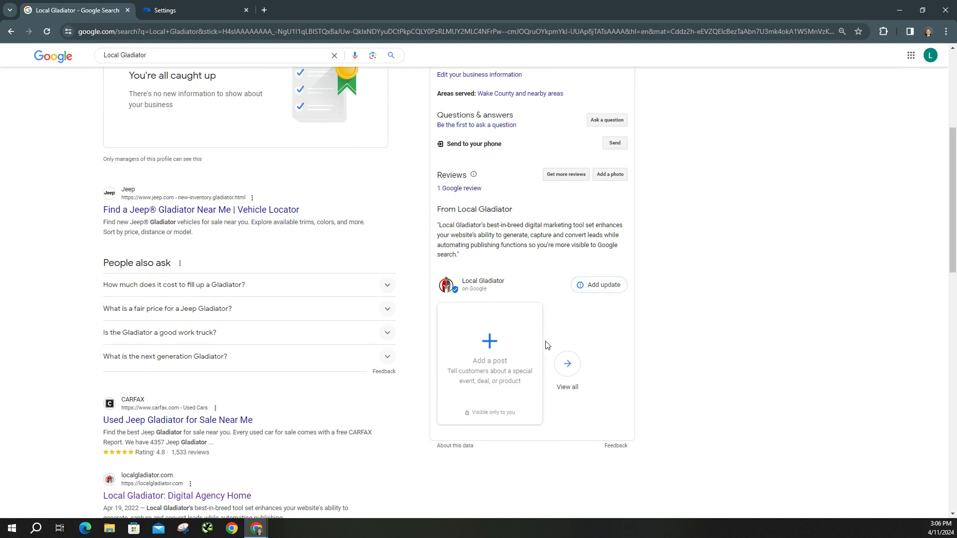
click(568, 364)
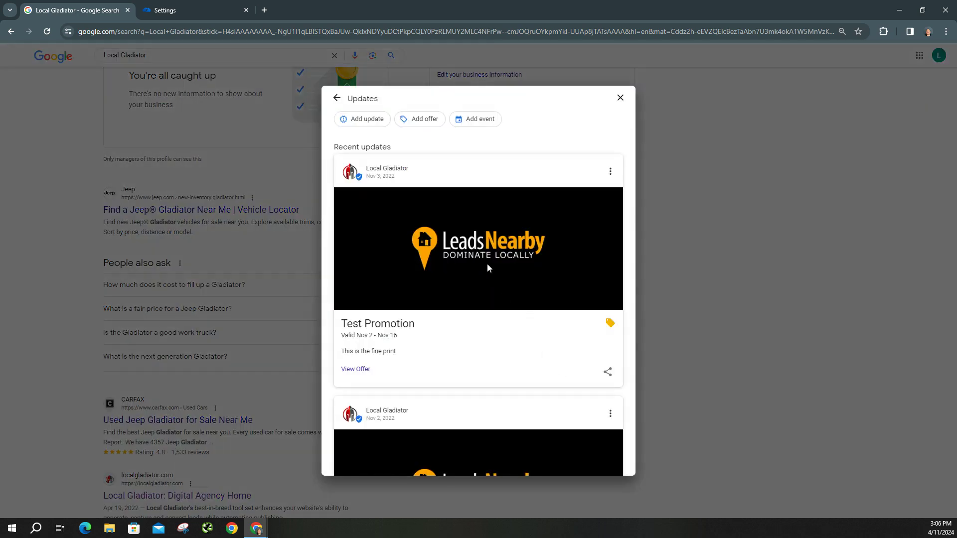
scroll(487, 263, down, 1)
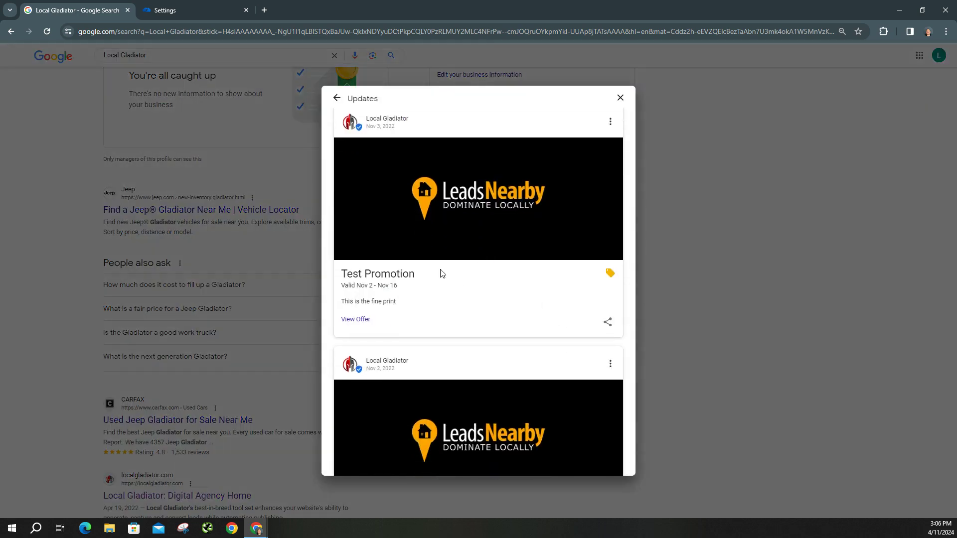
scroll(426, 266, down, 1)
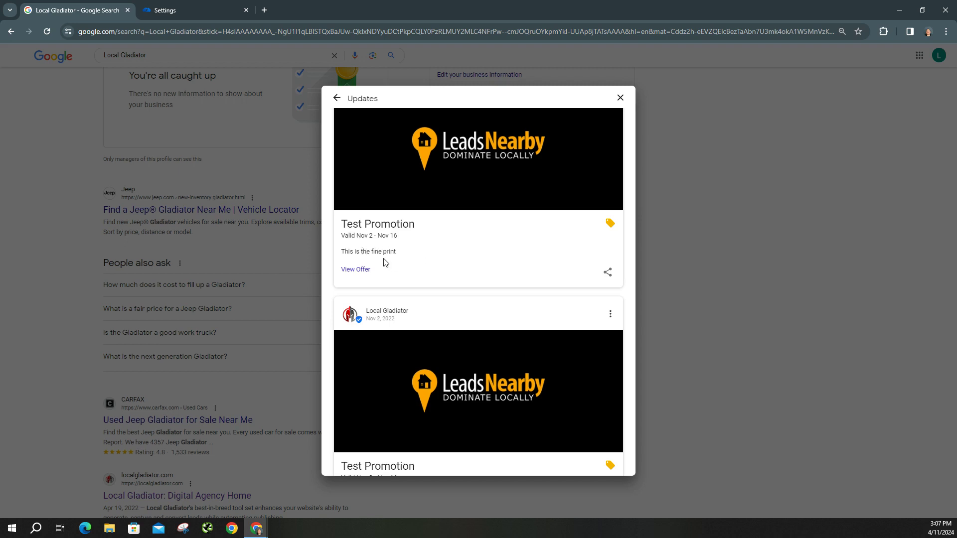
click(364, 271)
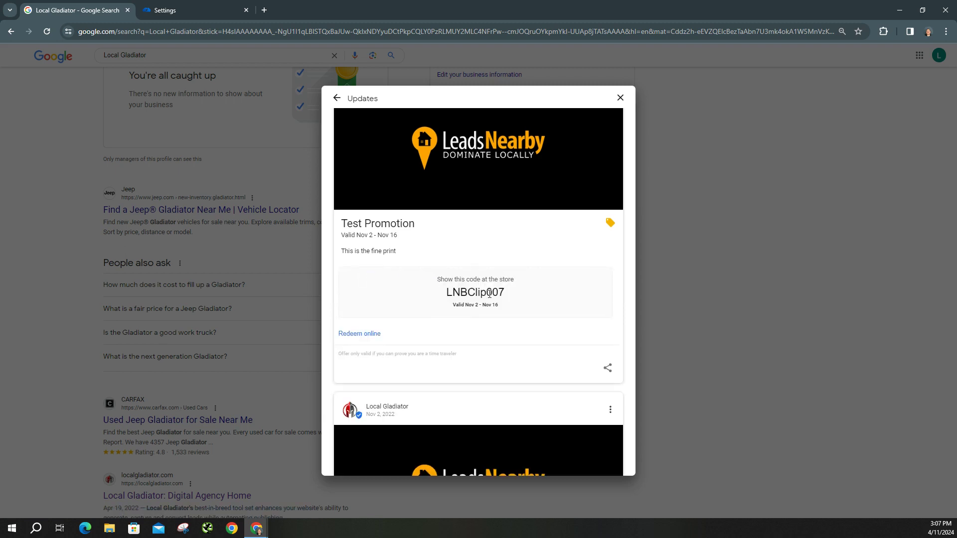
scroll(448, 298, down, 1)
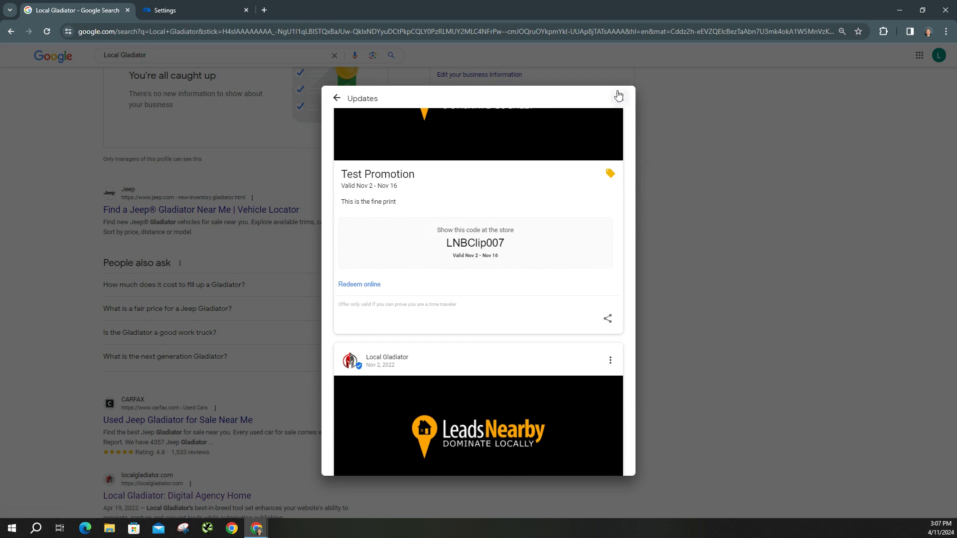
click(632, 114)
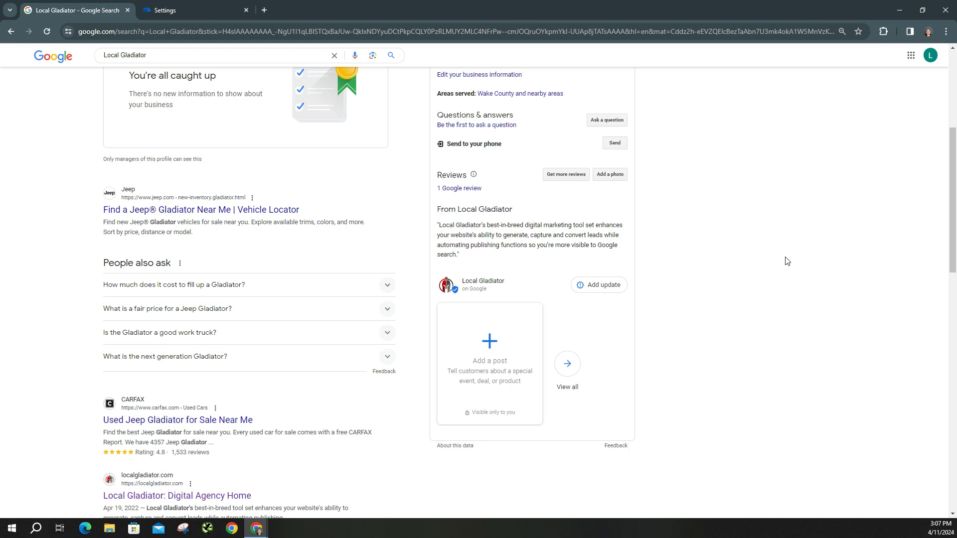
scroll(786, 260, up, 3)
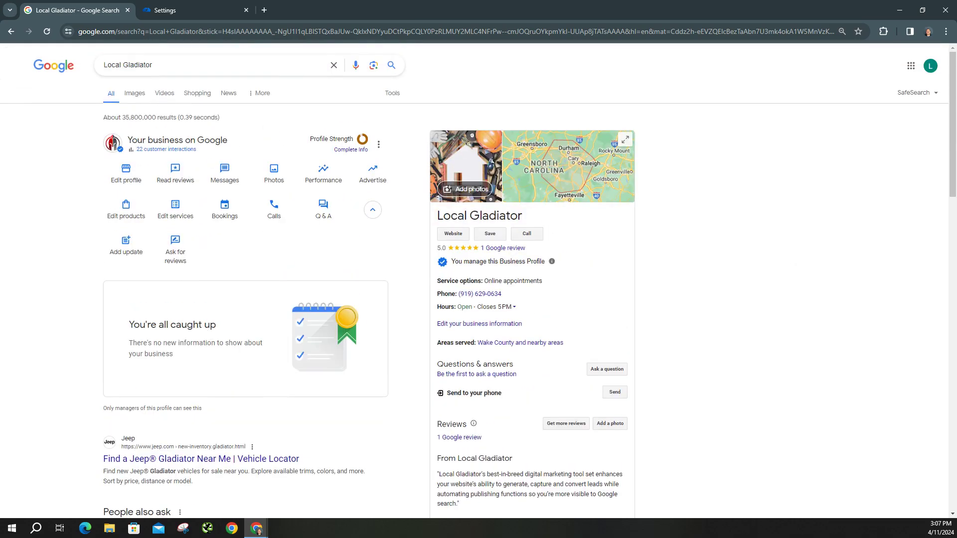